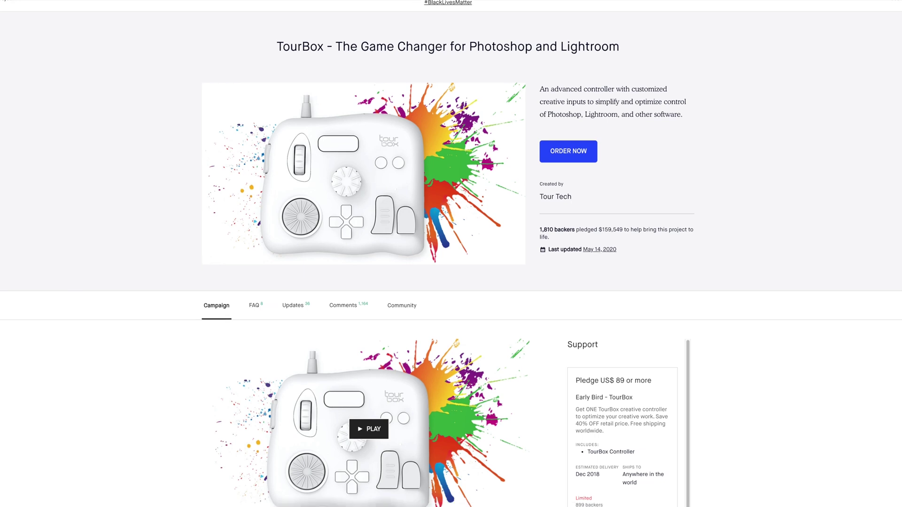
{"action": "scroll", "coordinate": [451, 253], "scroll_direction": "down", "scroll_amount": 3}
{"action": "scroll", "coordinate": [451, 254], "scroll_direction": "up", "scroll_amount": 3}
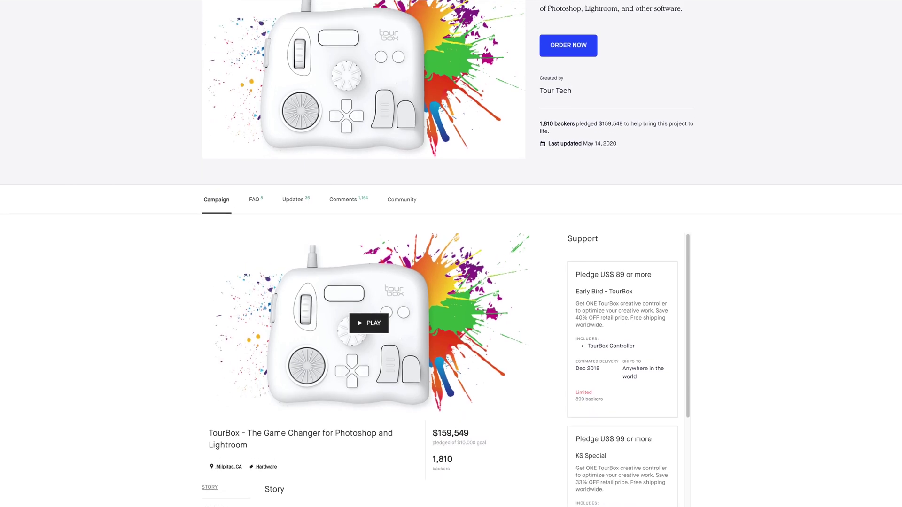
{"action": "scroll", "coordinate": [451, 254], "scroll_direction": "down", "scroll_amount": 6}
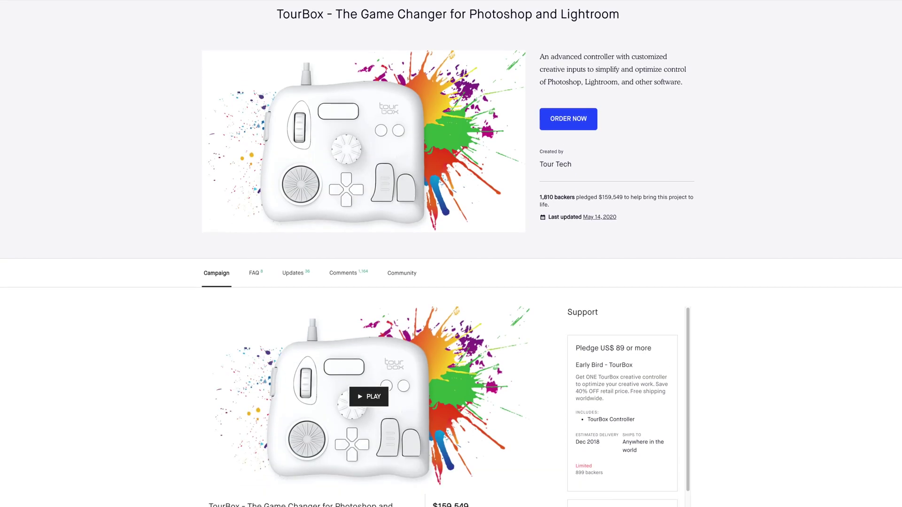
{"action": "scroll", "coordinate": [451, 254], "scroll_direction": "down", "scroll_amount": 4}
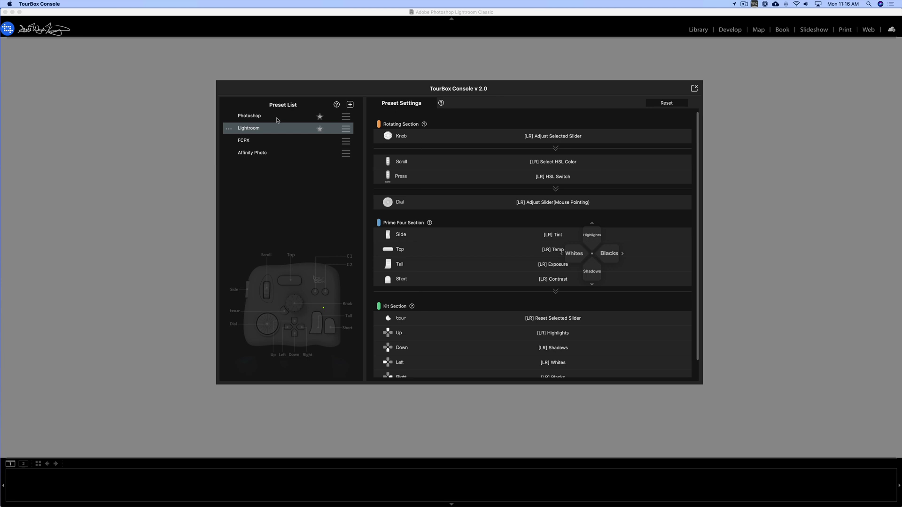
Browse the Photoshop, Lightroom and FCPX presets, return to Lightroom, and start a new preset.
{"action": "left_click", "coordinate": [255, 116]}
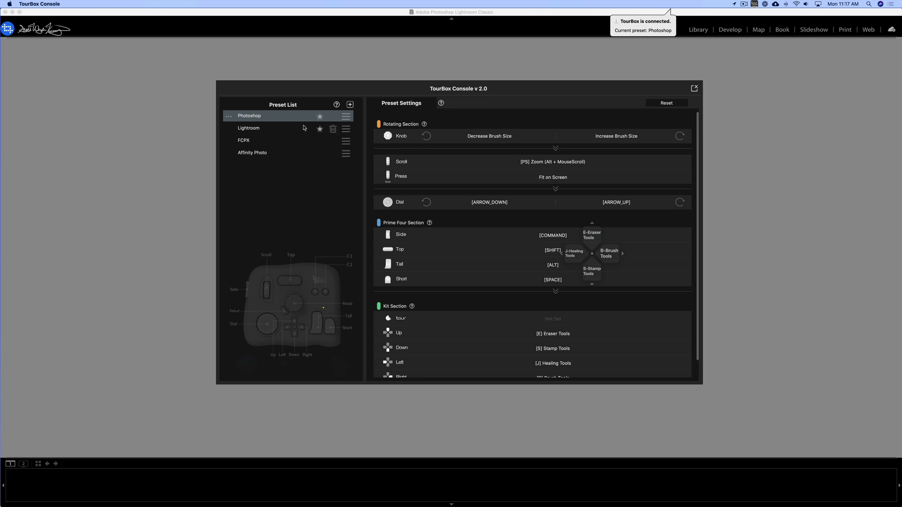
{"action": "left_click", "coordinate": [277, 128]}
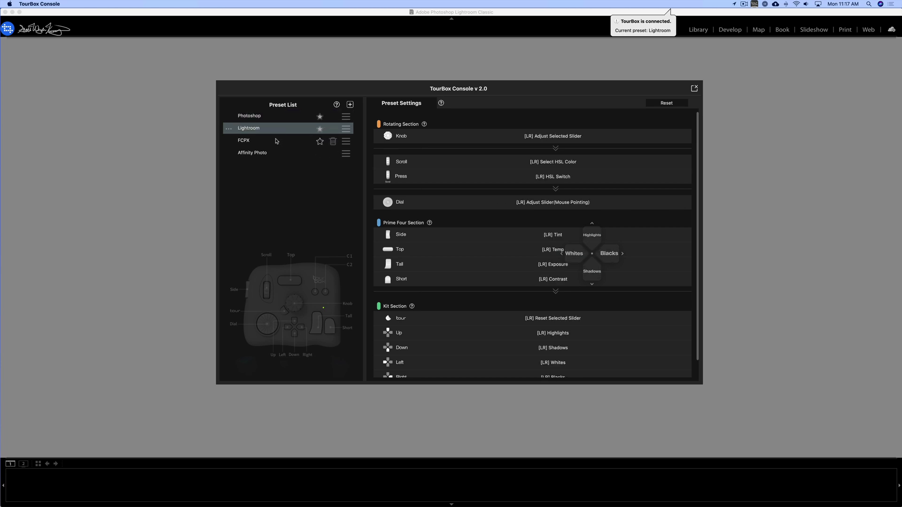
{"action": "left_click", "coordinate": [276, 141]}
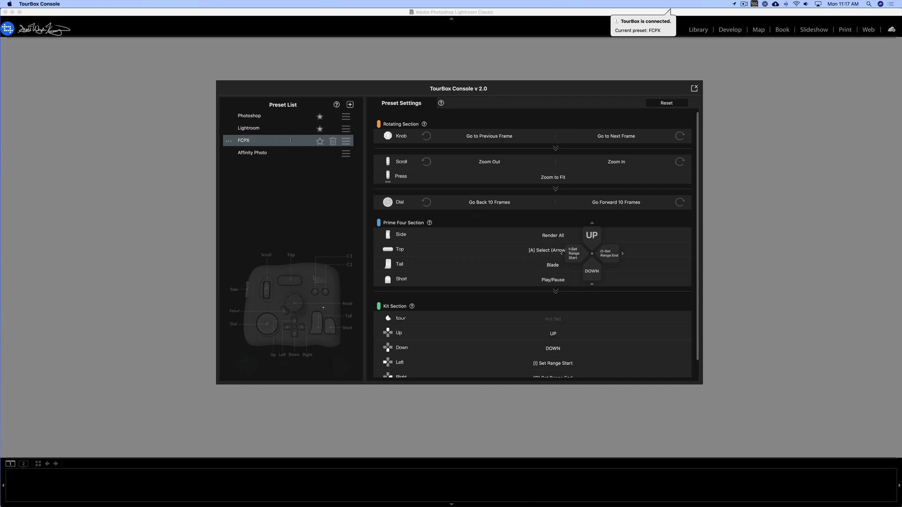
{"action": "left_click", "coordinate": [320, 130]}
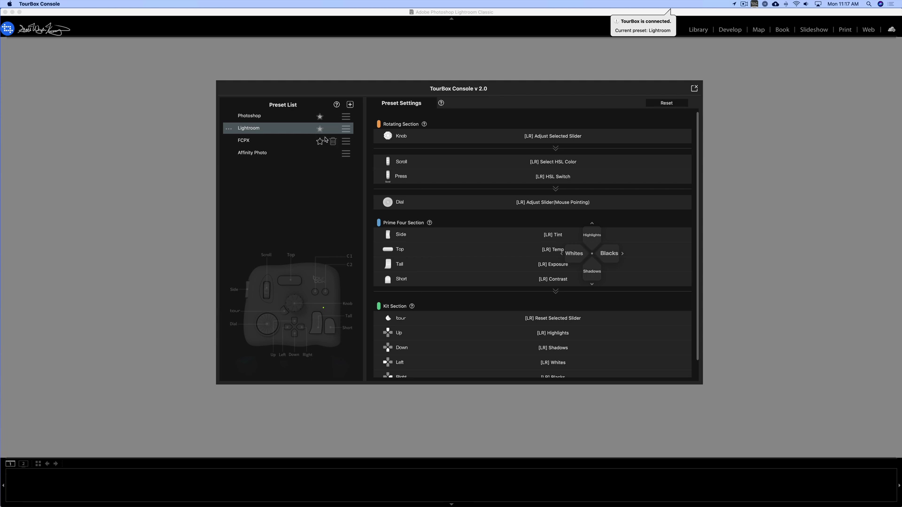
{"action": "left_click", "coordinate": [350, 106]}
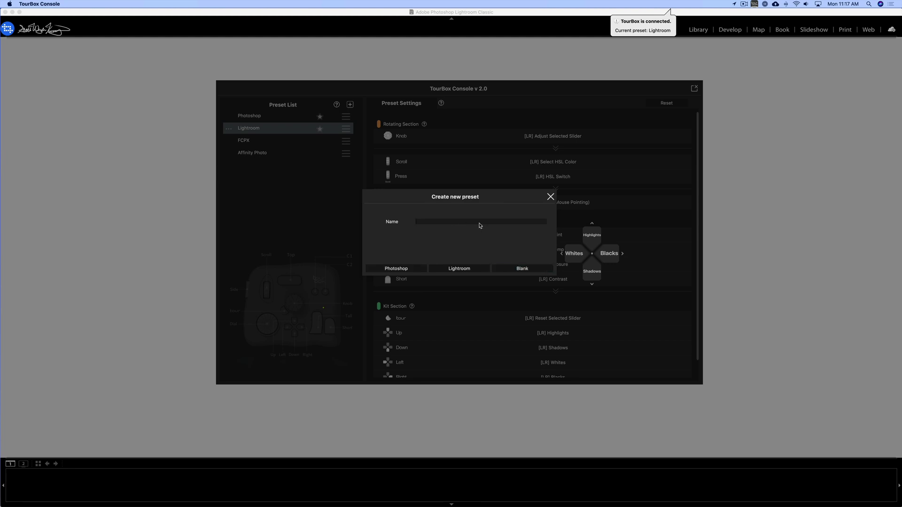
Cancel the new-preset dialog and review the Lightroom preset's Knob settings.
{"action": "left_click", "coordinate": [550, 197]}
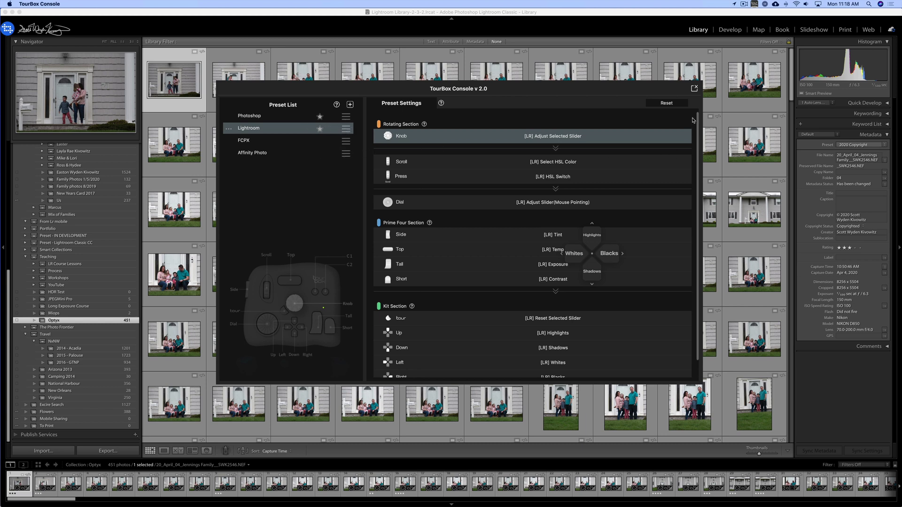
{"action": "scroll", "coordinate": [699, 136], "scroll_direction": "down", "scroll_amount": 2}
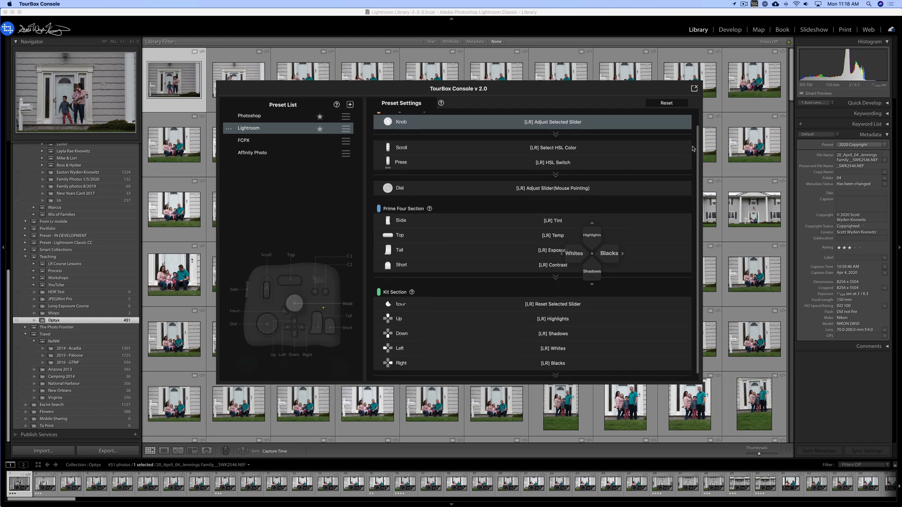
{"action": "scroll", "coordinate": [524, 130], "scroll_direction": "up", "scroll_amount": 2}
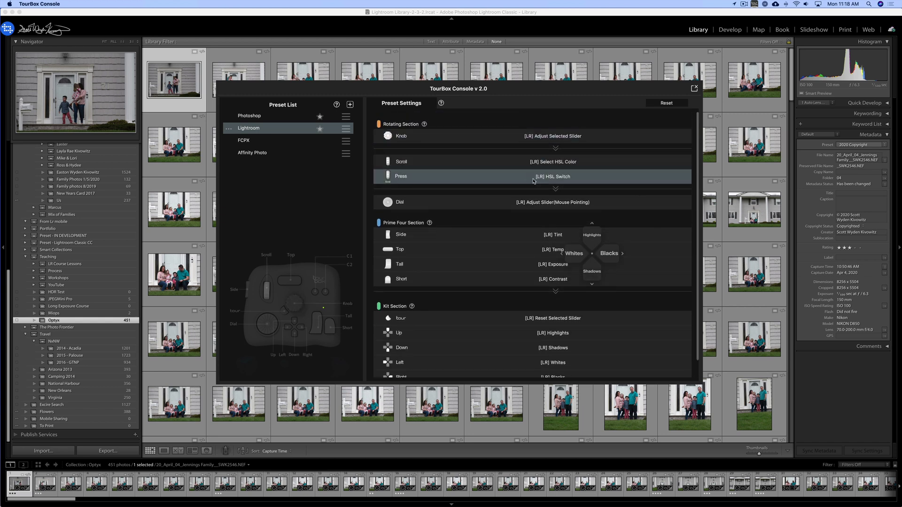
{"action": "left_click", "coordinate": [556, 148]}
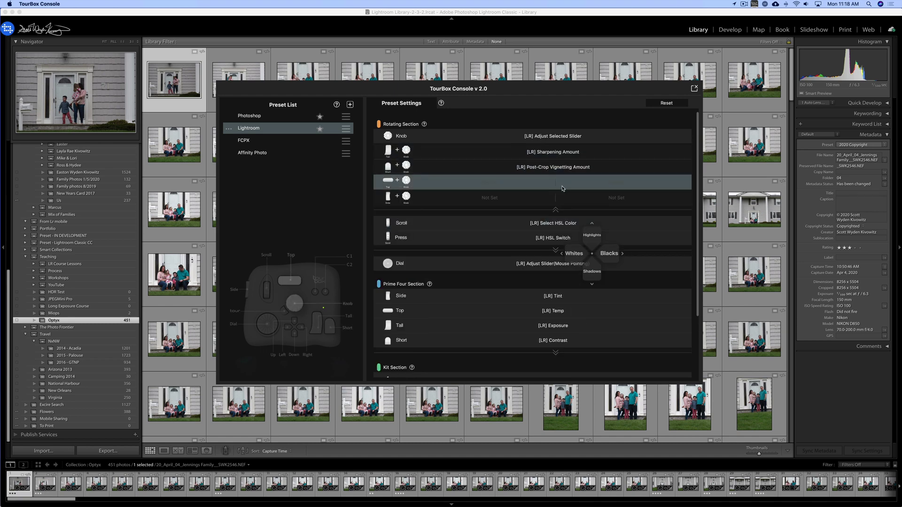
Switch Lightroom to Develop and check the Sharpening Amount and Post-Crop Vignetting Amount knob combos.
{"action": "key", "text": "d"}
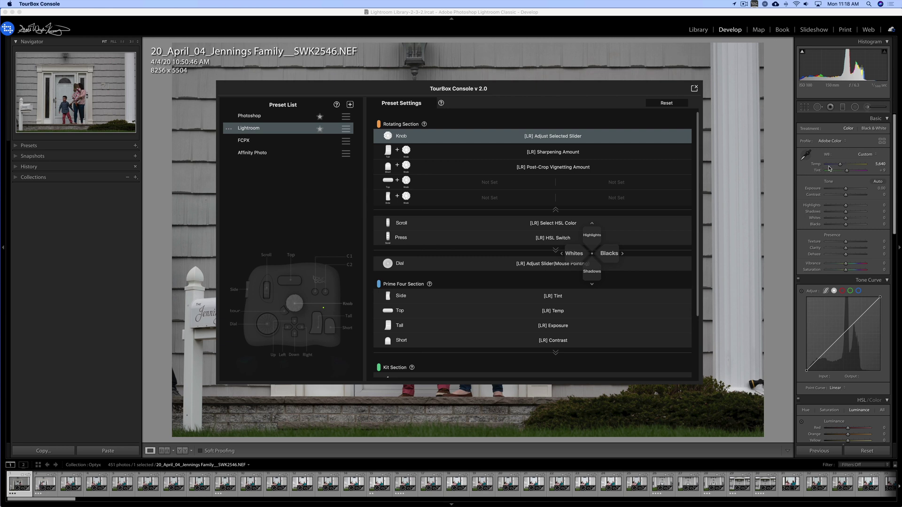
{"action": "left_click", "coordinate": [478, 171]}
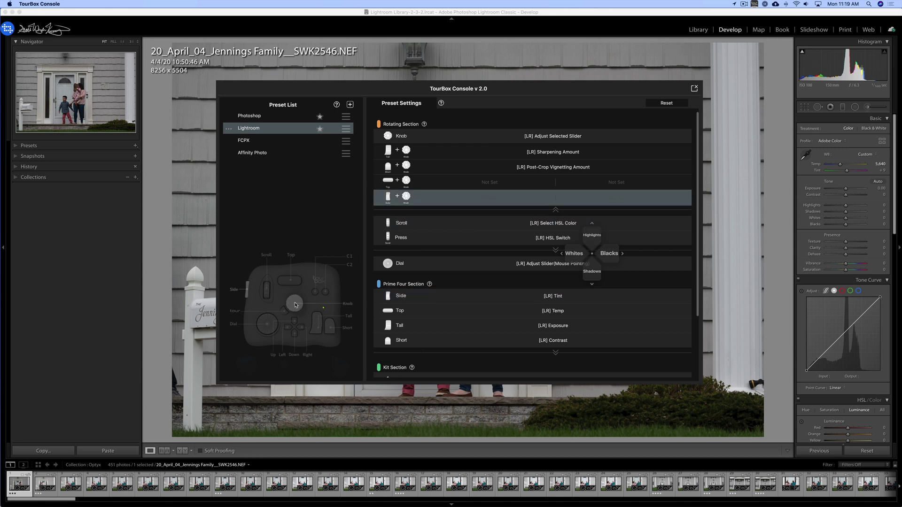
{"action": "left_click", "coordinate": [428, 155]}
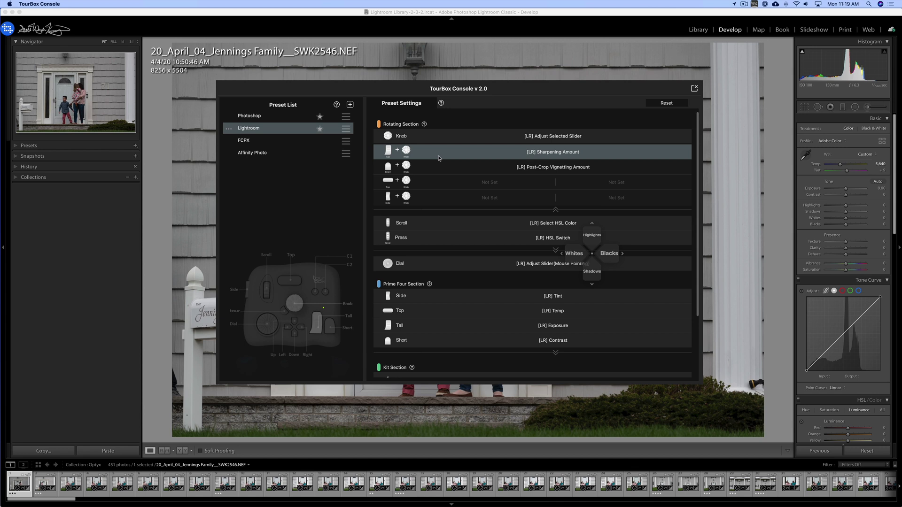
{"action": "left_click", "coordinate": [451, 162]}
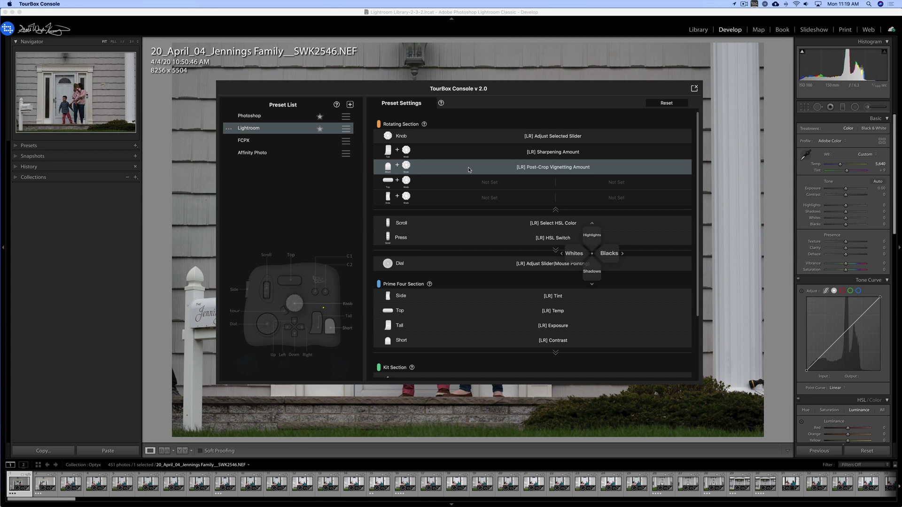
{"action": "left_click", "coordinate": [526, 155]}
{"action": "double_click", "coordinate": [531, 155]}
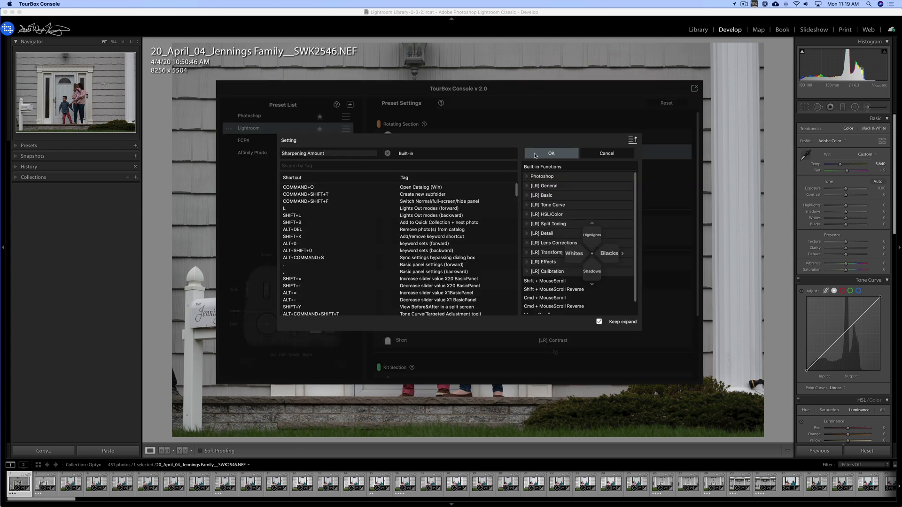
{"action": "left_click_drag", "start_coordinate": [519, 188], "coordinate": [519, 225]}
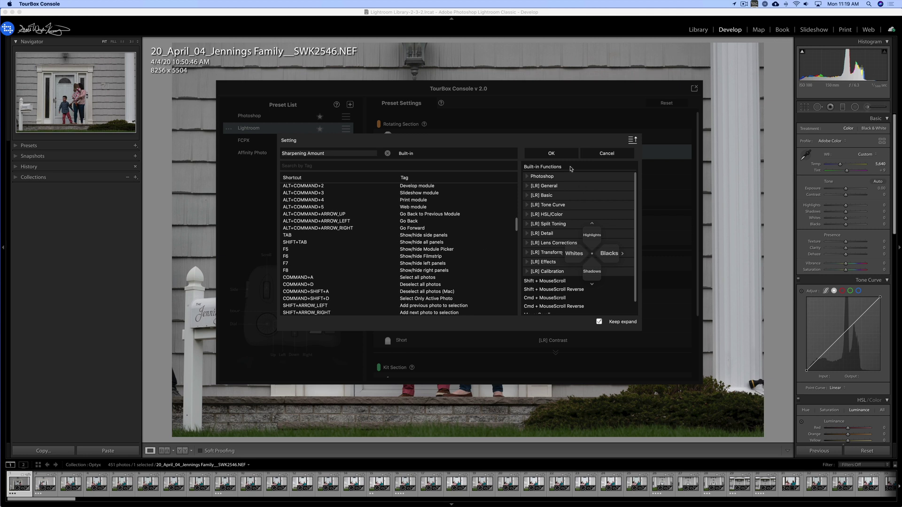
{"action": "left_click", "coordinate": [632, 140]}
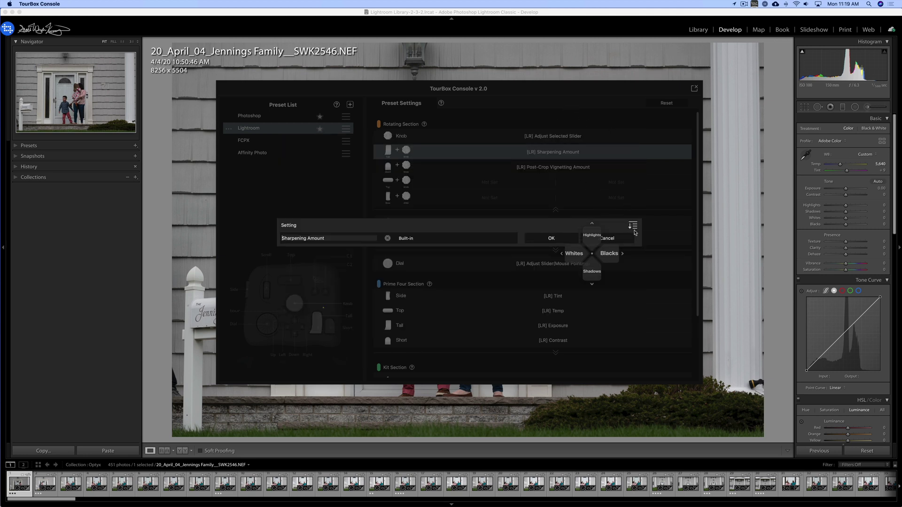
{"action": "left_click", "coordinate": [591, 130]}
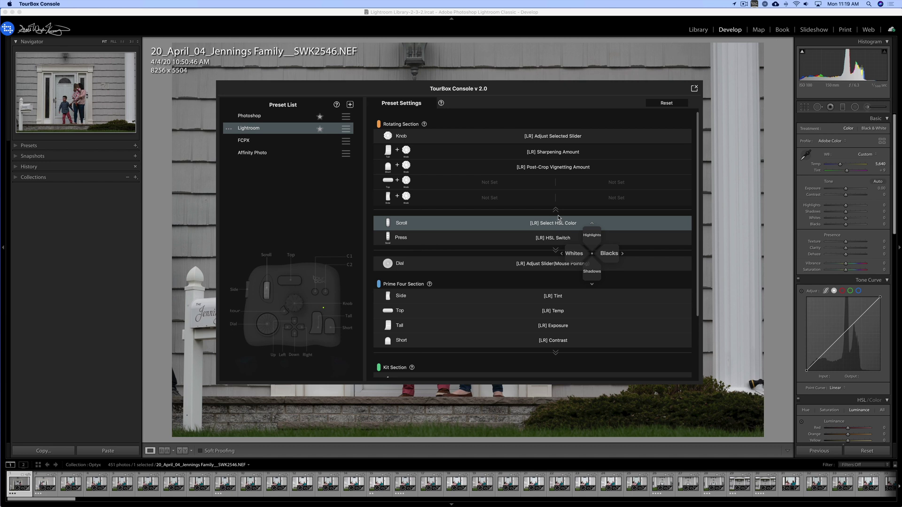
Expand the extra Scroll/Press combos and full Kit Section, then open the unassigned C2 button's settings.
{"action": "scroll", "coordinate": [687, 186], "scroll_direction": "down", "scroll_amount": 3}
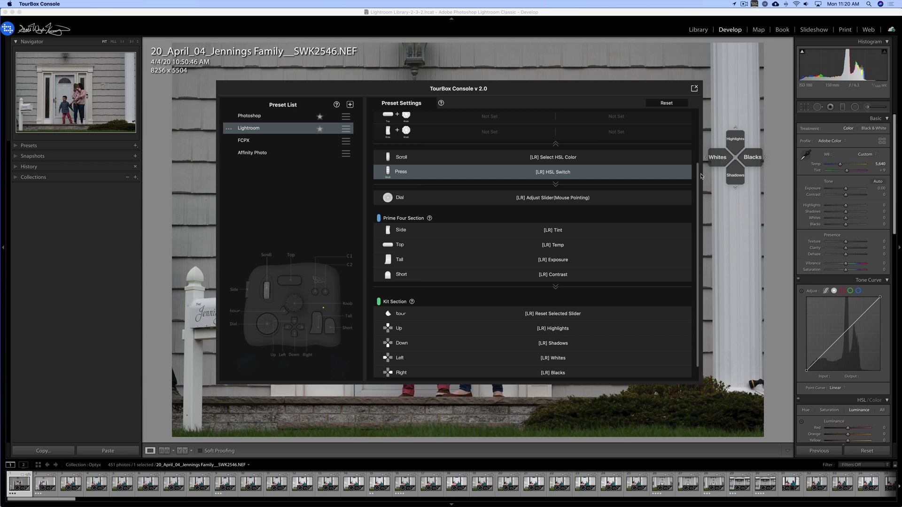
{"action": "scroll", "coordinate": [541, 156], "scroll_direction": "down", "scroll_amount": 1}
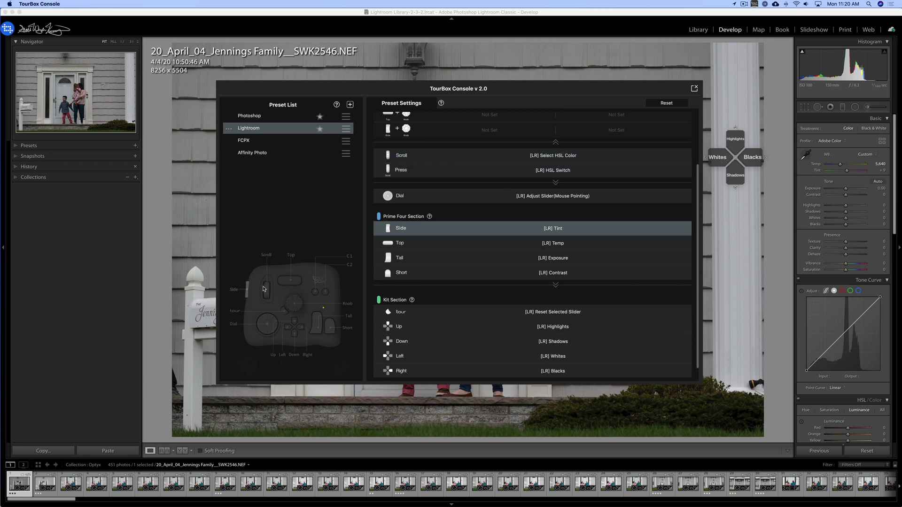
{"action": "left_click", "coordinate": [555, 182]}
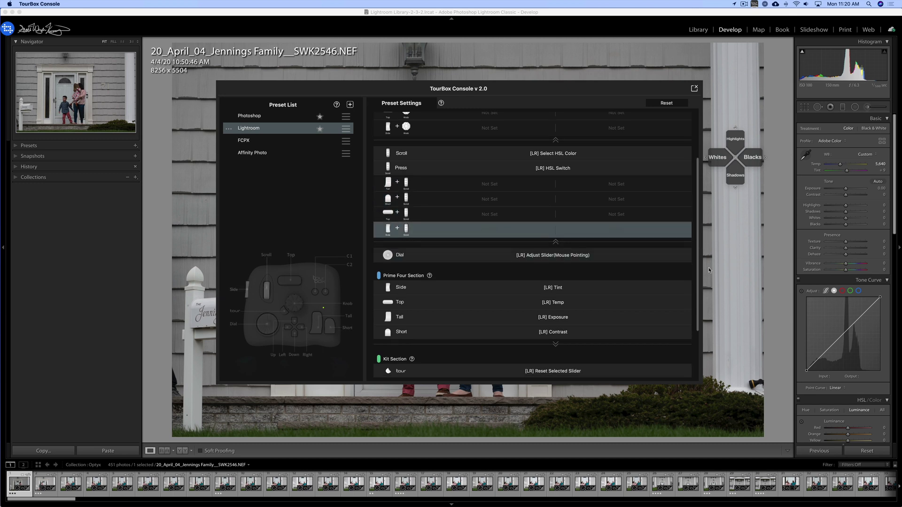
{"action": "scroll", "coordinate": [697, 242], "scroll_direction": "down", "scroll_amount": 3}
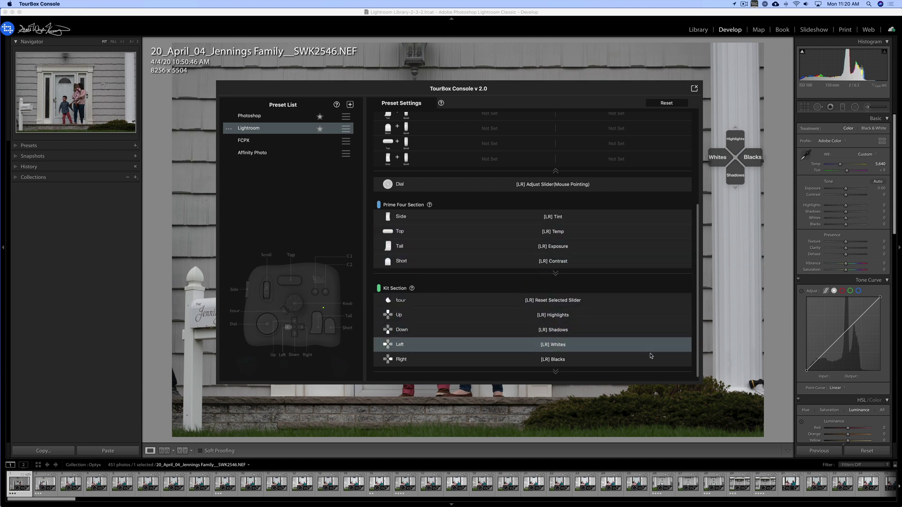
{"action": "left_click", "coordinate": [556, 373]}
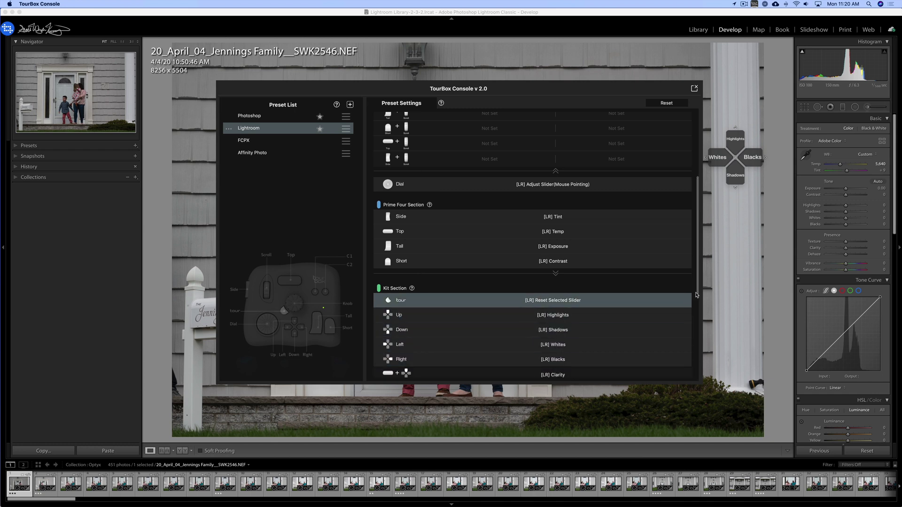
{"action": "left_click_drag", "start_coordinate": [696, 295], "coordinate": [716, 361]}
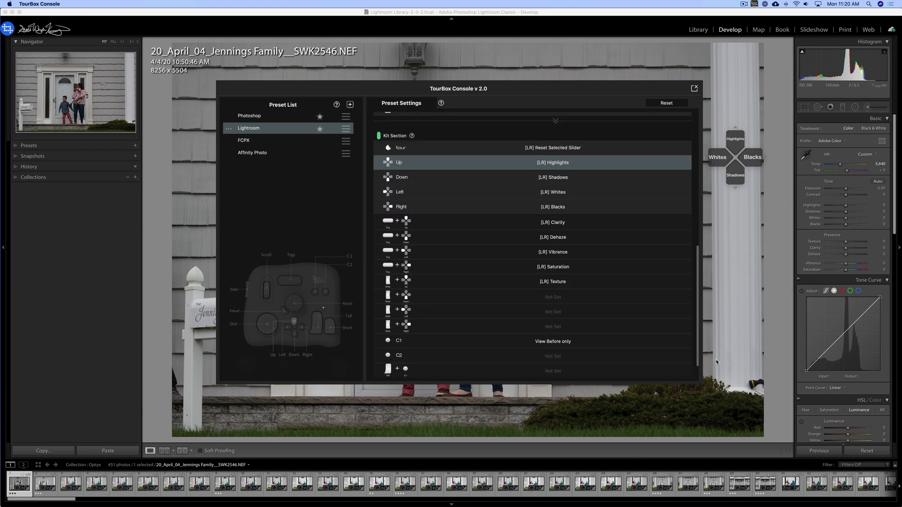
{"action": "left_click", "coordinate": [664, 360]}
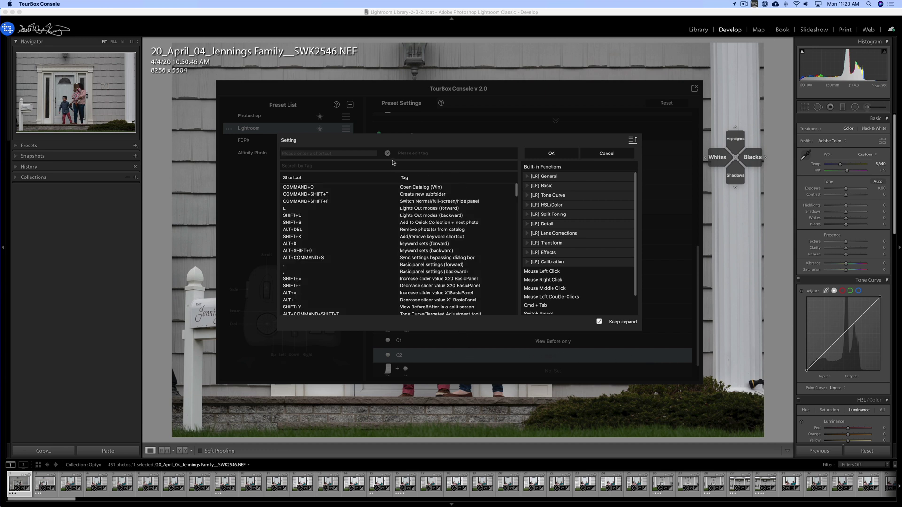
{"action": "scroll", "coordinate": [563, 273], "scroll_direction": "down", "scroll_amount": 2}
{"action": "left_click", "coordinate": [545, 294]}
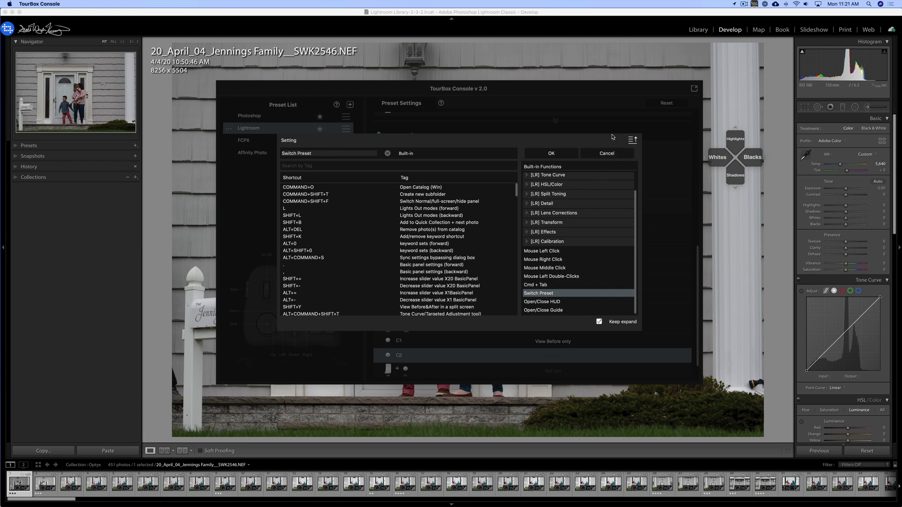
{"action": "left_click", "coordinate": [552, 153]}
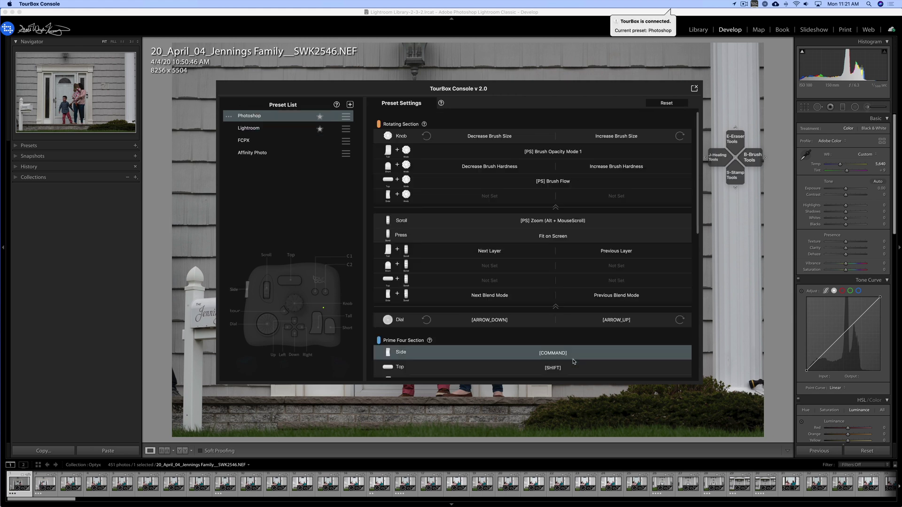
{"action": "scroll", "coordinate": [573, 361], "scroll_direction": "down", "scroll_amount": 15}
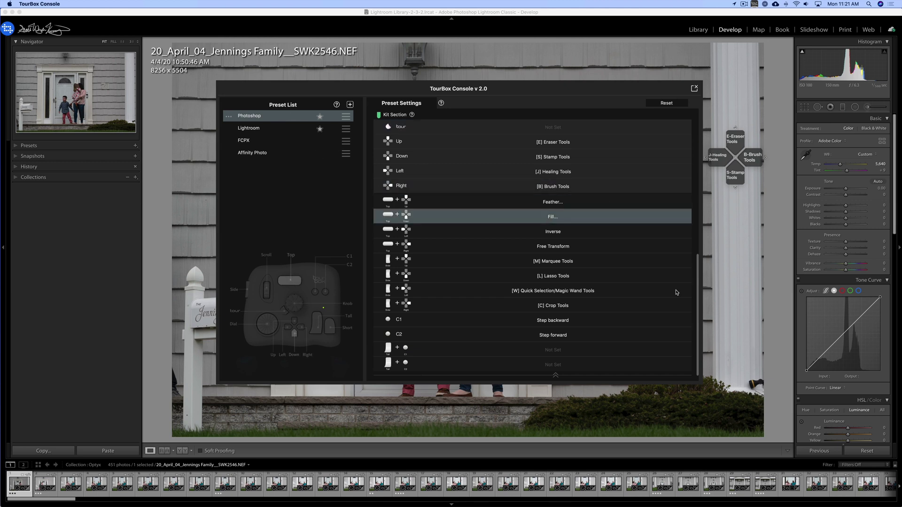
{"action": "left_click", "coordinate": [553, 336]}
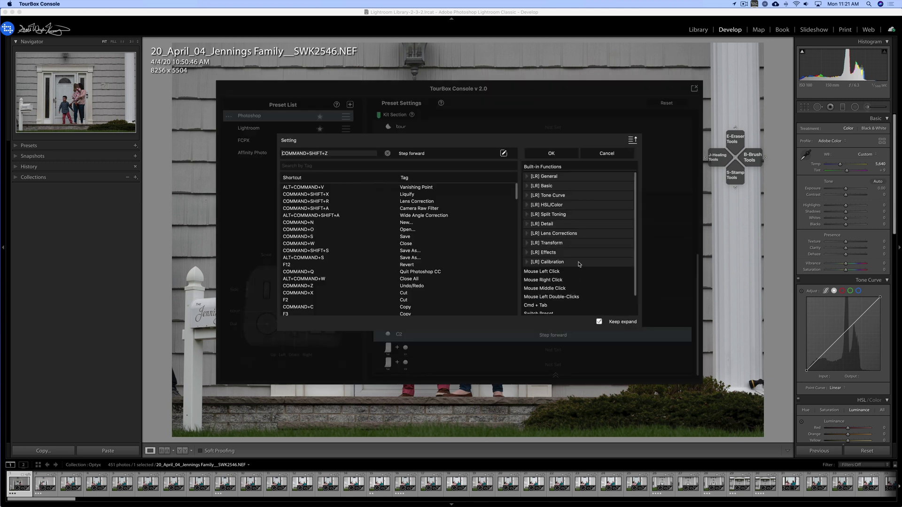
{"action": "left_click", "coordinate": [633, 140]}
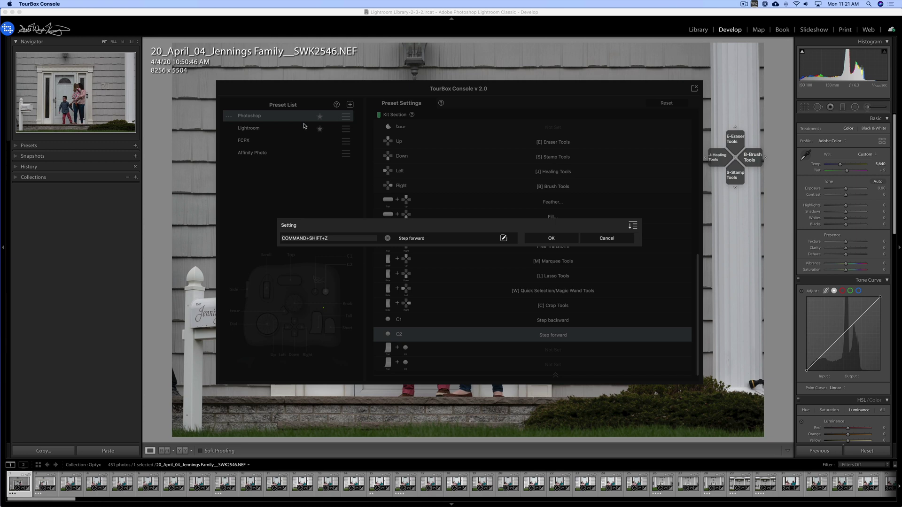
{"action": "left_click", "coordinate": [273, 131]}
{"action": "left_click", "coordinate": [271, 131]}
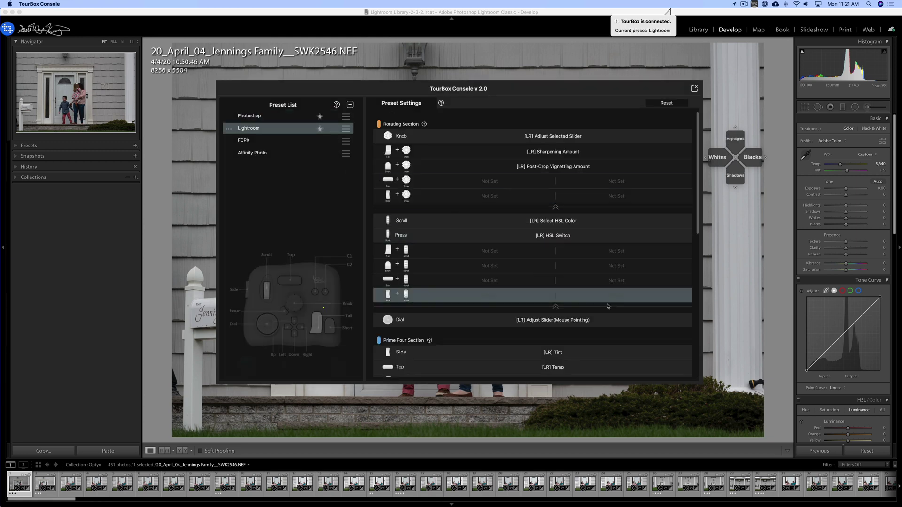
{"action": "scroll", "coordinate": [611, 221], "scroll_direction": "down", "scroll_amount": 10}
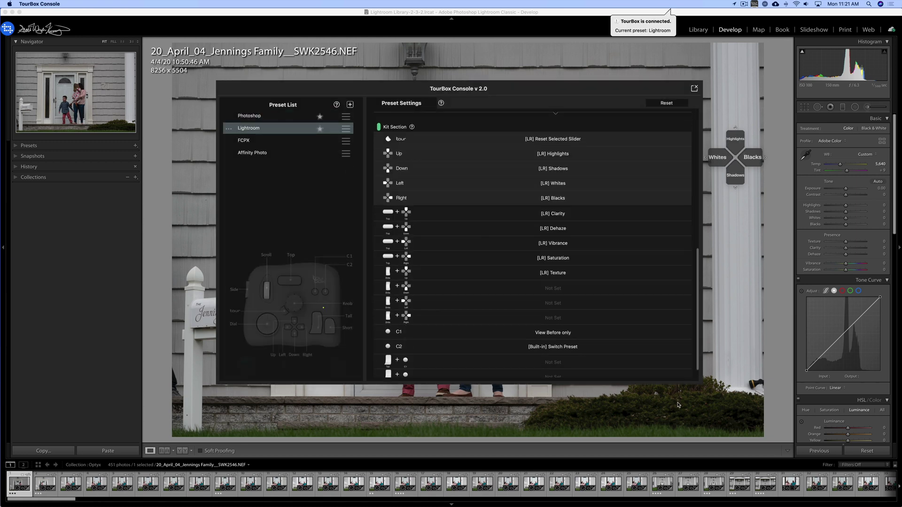
{"action": "left_click", "coordinate": [662, 336]}
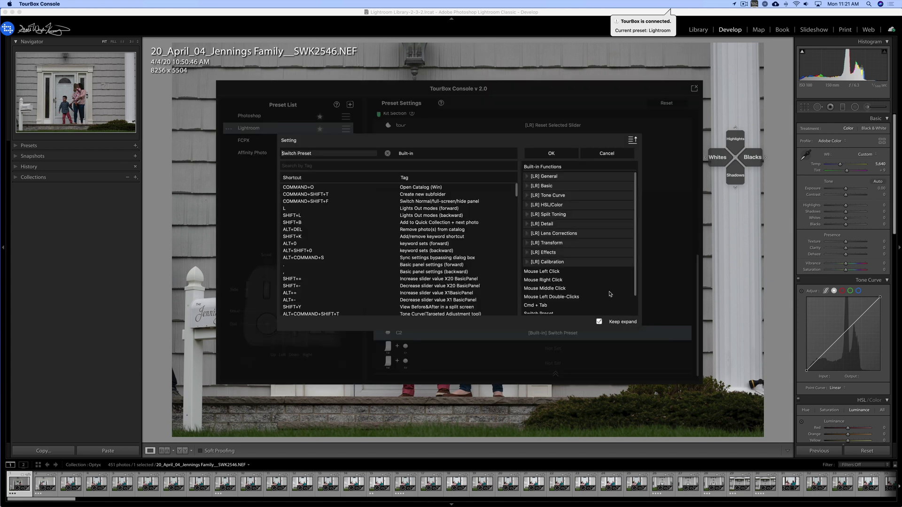
{"action": "left_click", "coordinate": [387, 154]}
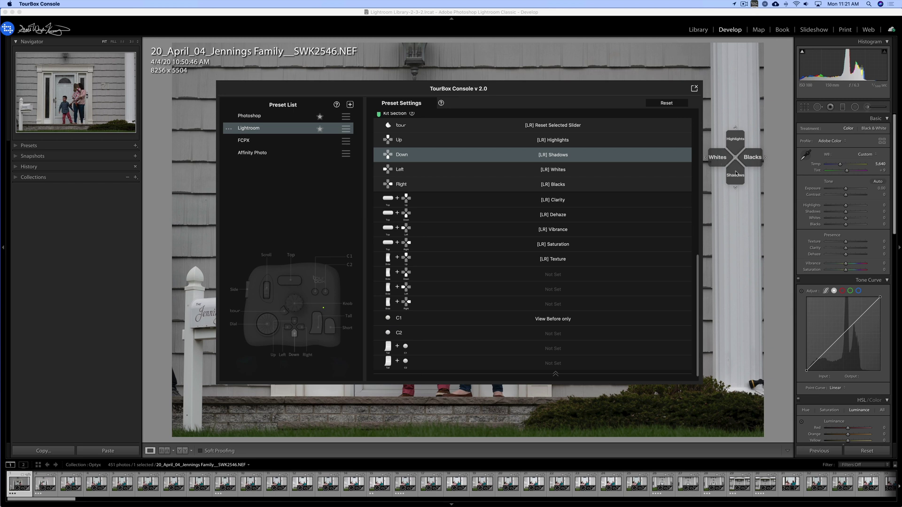
Toggle the Dpad HUD off and back on from the TourBox menu-bar icon.
{"action": "left_click", "coordinate": [756, 5]}
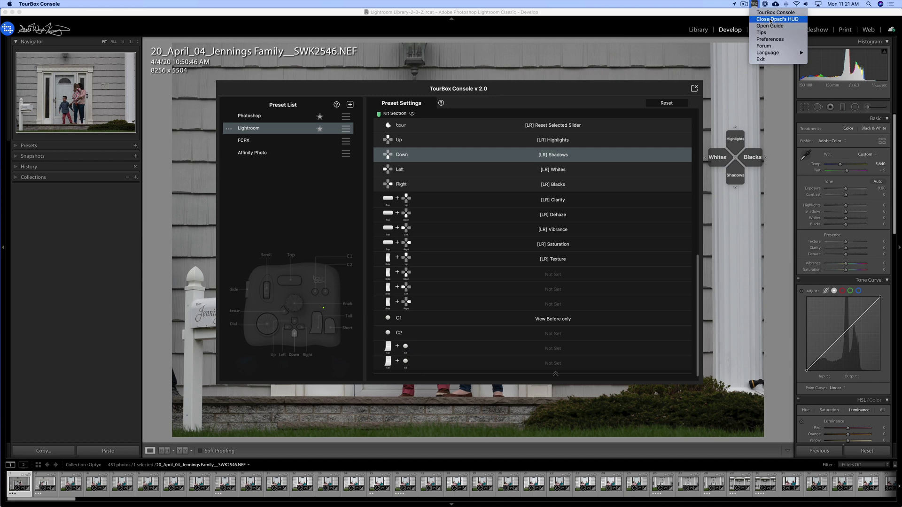
{"action": "left_click", "coordinate": [793, 22]}
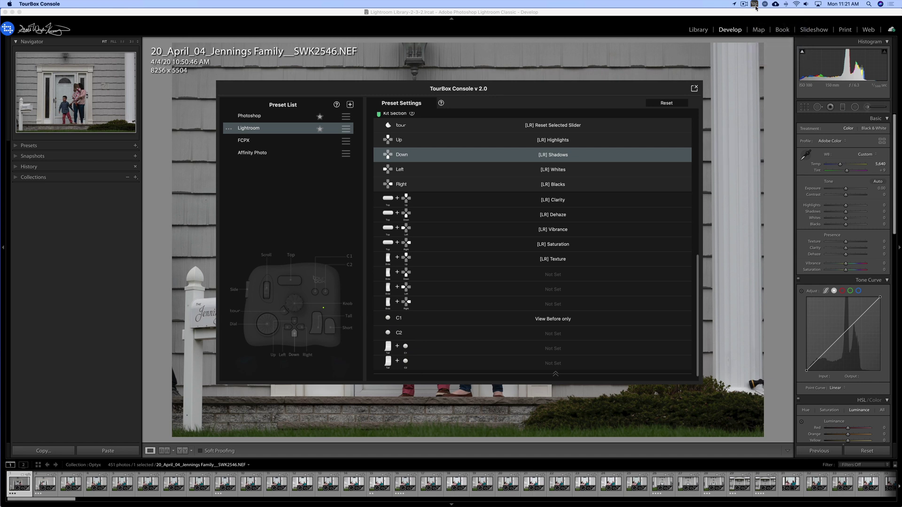
{"action": "left_click", "coordinate": [755, 5]}
{"action": "left_click", "coordinate": [762, 20]}
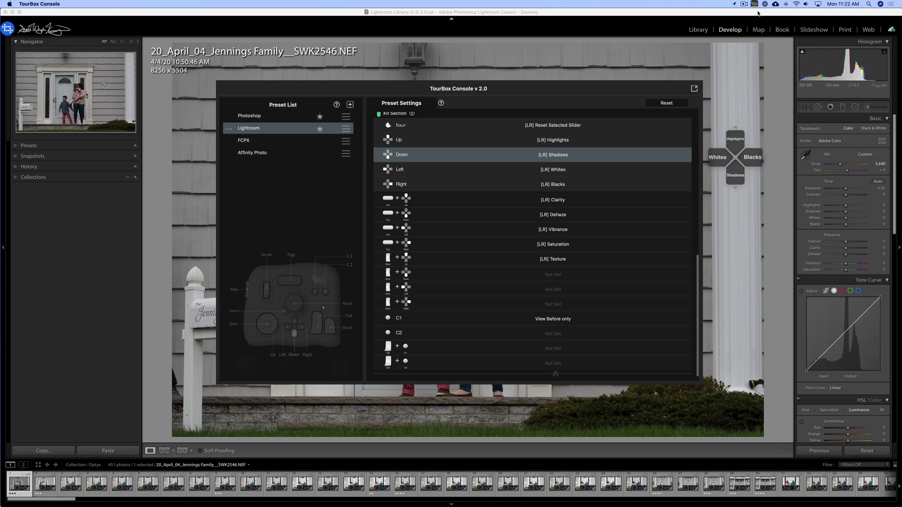
{"action": "left_click", "coordinate": [755, 4]}
Set the HUD to Bright, lower its opacity, enlarge it, and move it over Lightroom's left panel.
{"action": "left_click", "coordinate": [772, 40]}
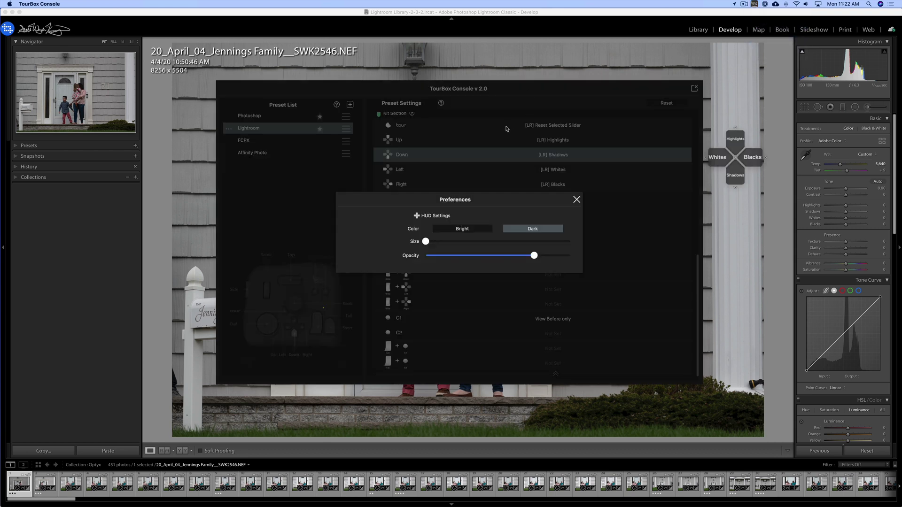
{"action": "left_click", "coordinate": [486, 229]}
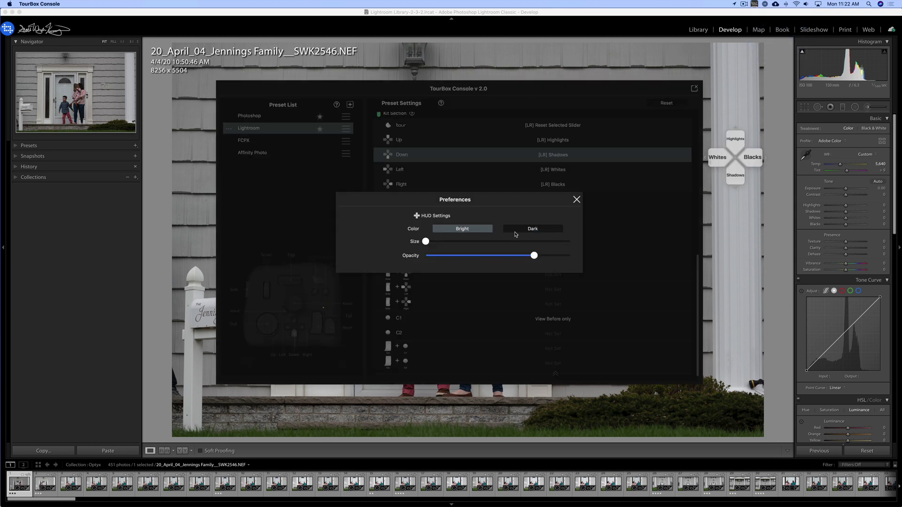
{"action": "left_click_drag", "start_coordinate": [534, 255], "coordinate": [474, 255]}
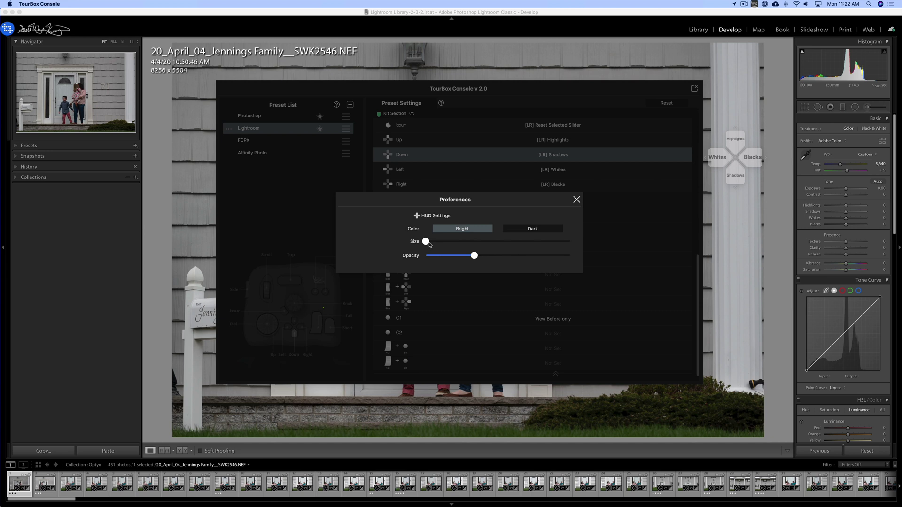
{"action": "left_click_drag", "start_coordinate": [425, 241], "coordinate": [474, 242]}
{"action": "left_click", "coordinate": [729, 171]}
{"action": "left_click_drag", "start_coordinate": [729, 170], "coordinate": [745, 296]}
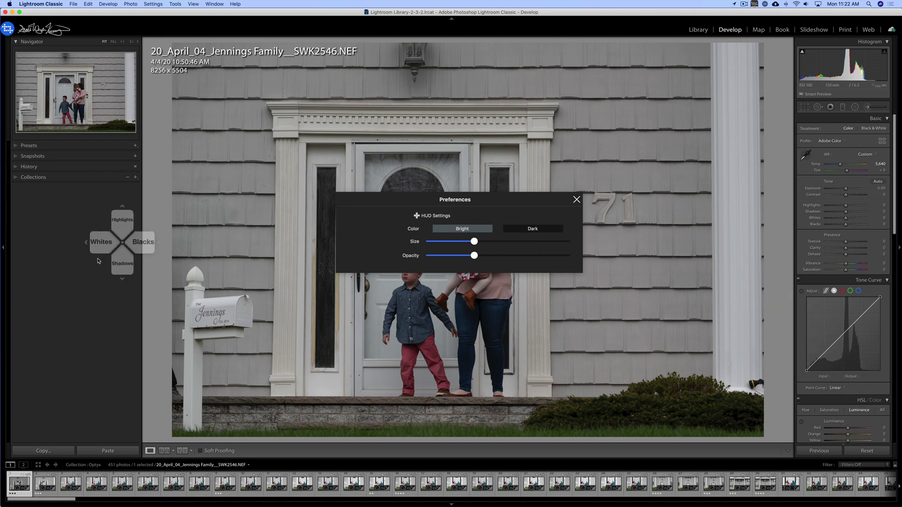
Close TourBox Preferences and raise Highlights to +67 with the TourBox knob.
{"action": "left_click", "coordinate": [428, 200]}
{"action": "left_click", "coordinate": [576, 199]}
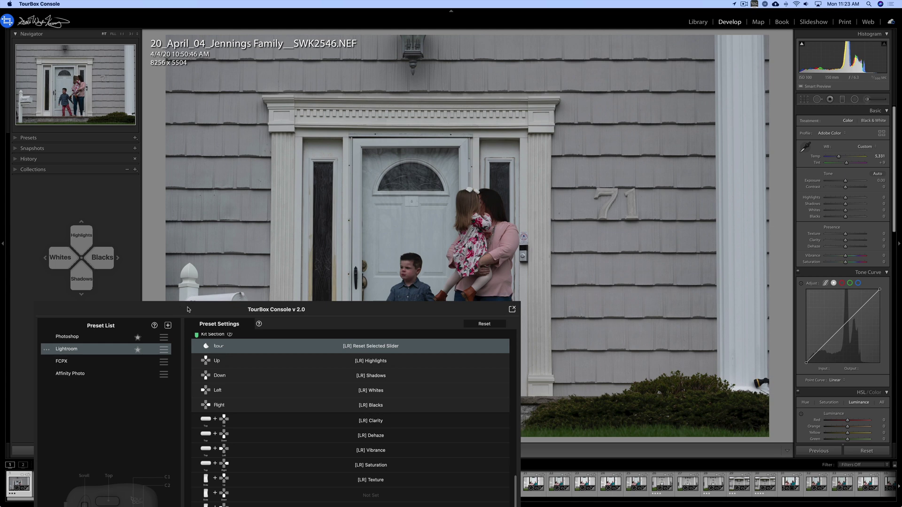
{"action": "scroll", "coordinate": [821, 196], "scroll_direction": "up", "scroll_amount": 1}
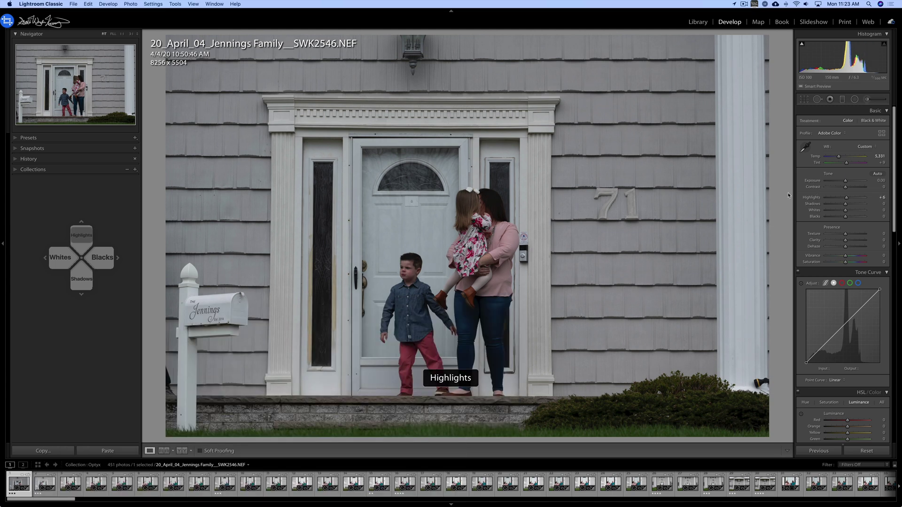
{"action": "scroll", "coordinate": [782, 191], "scroll_direction": "up", "scroll_amount": 5}
{"action": "scroll", "coordinate": [782, 191], "scroll_direction": "up", "scroll_amount": 6}
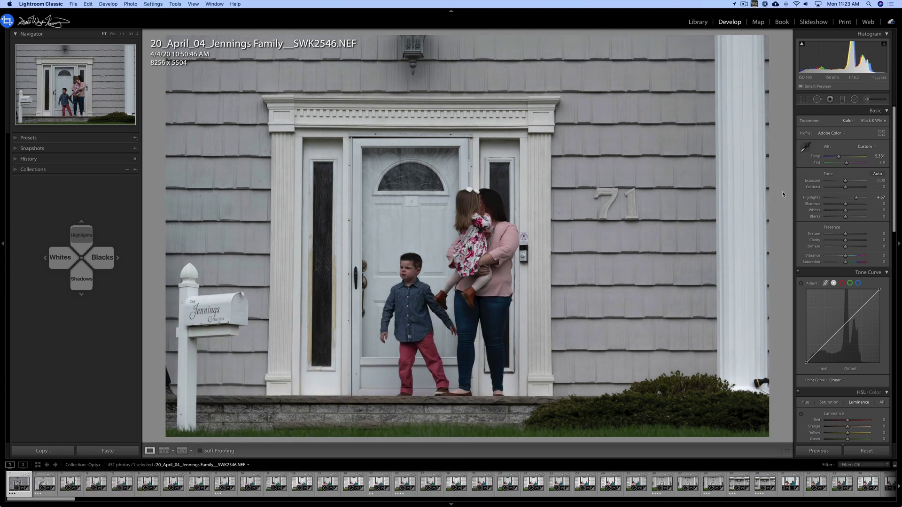
{"action": "scroll", "coordinate": [782, 191], "scroll_direction": "up", "scroll_amount": 1}
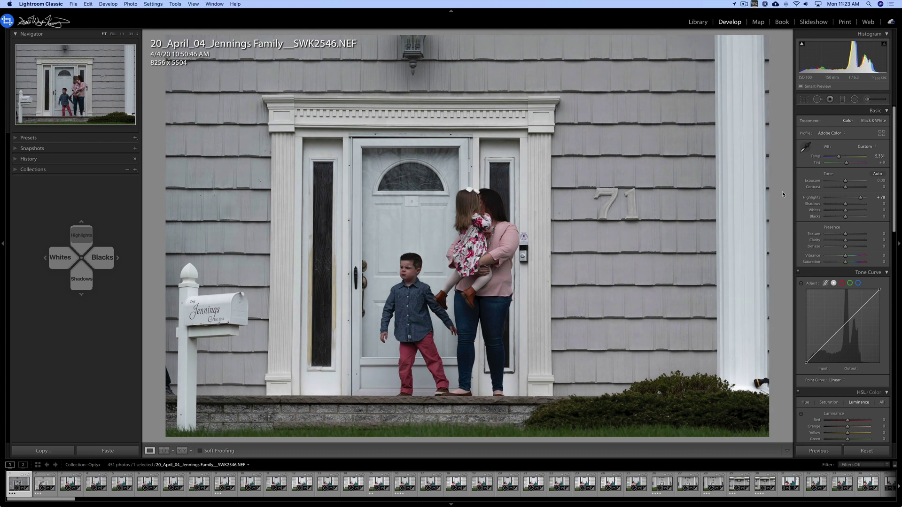
{"action": "scroll", "coordinate": [782, 191], "scroll_direction": "down", "scroll_amount": 6}
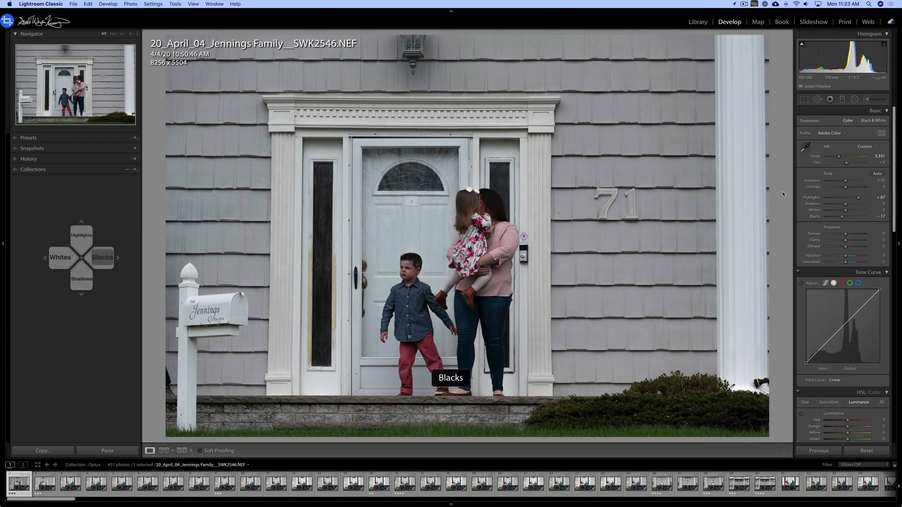
{"action": "scroll", "coordinate": [782, 191], "scroll_direction": "up", "scroll_amount": 5}
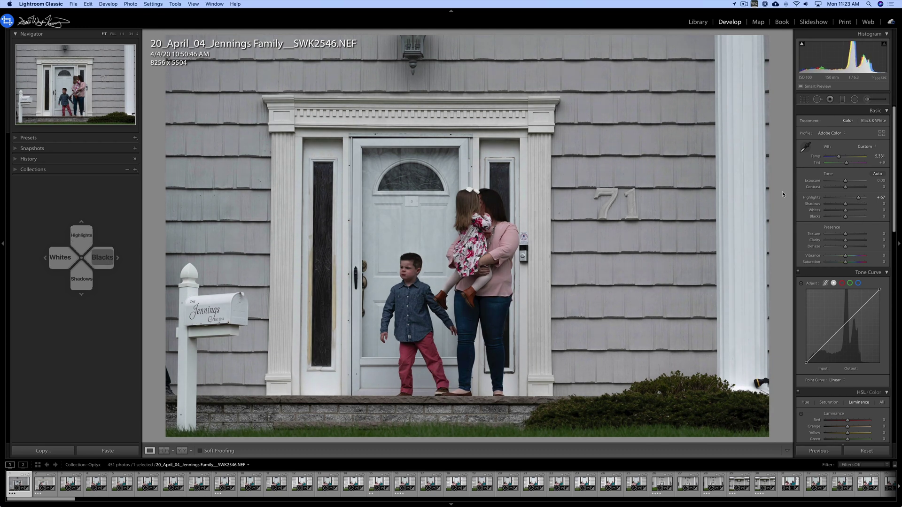
{"action": "scroll", "coordinate": [782, 191], "scroll_direction": "up", "scroll_amount": 2}
Raise Whites to +43 and Shadows to +37 using the TourBox pads and knob.
{"action": "key", "text": "Left"}
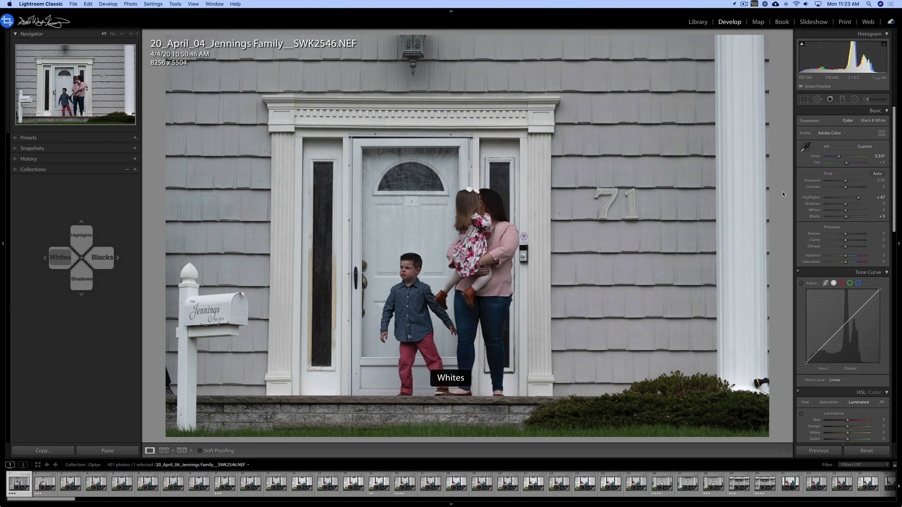
{"action": "scroll", "coordinate": [782, 191], "scroll_direction": "up", "scroll_amount": 4}
{"action": "scroll", "coordinate": [782, 191], "scroll_direction": "up", "scroll_amount": 5}
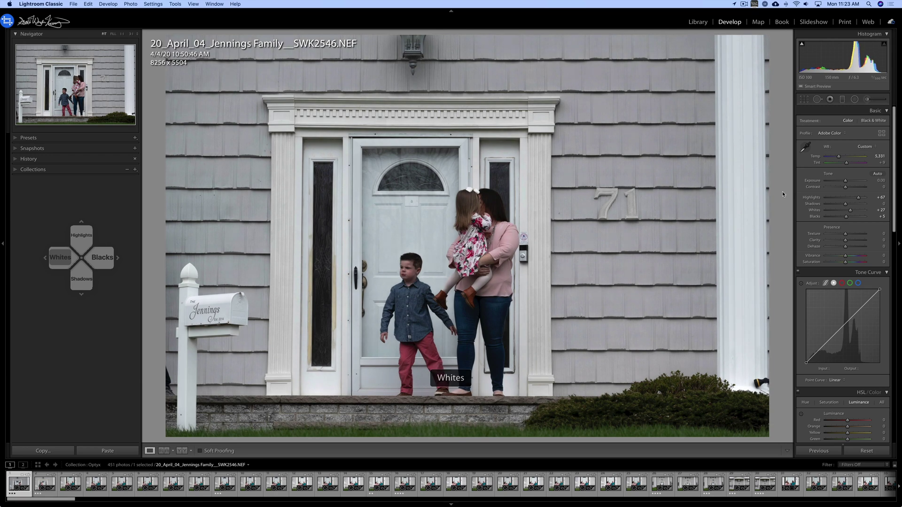
{"action": "key", "text": "Down"}
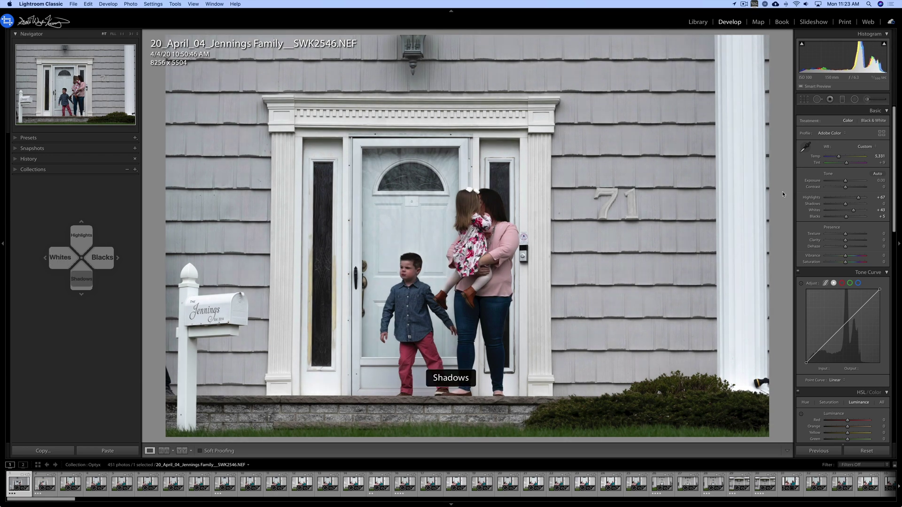
{"action": "scroll", "coordinate": [782, 190], "scroll_direction": "up", "scroll_amount": 2}
{"action": "scroll", "coordinate": [783, 190], "scroll_direction": "up", "scroll_amount": 6}
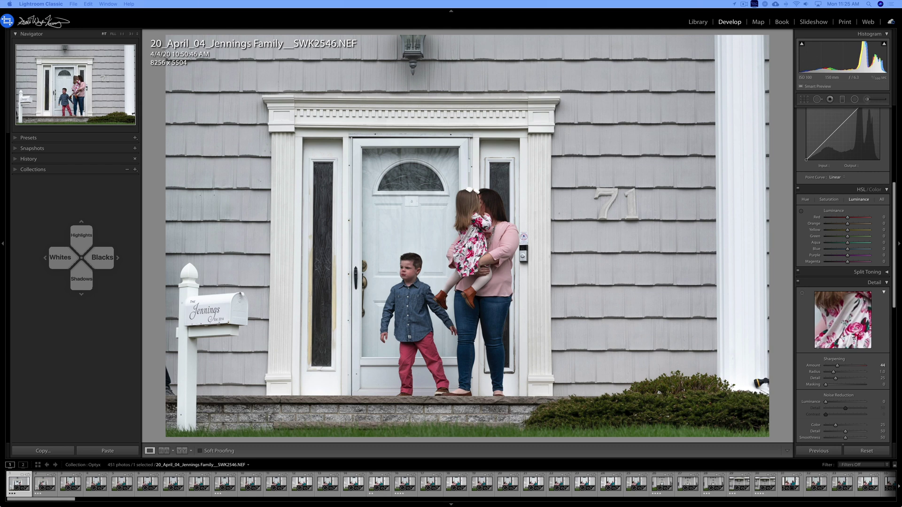
Set the Post-Crop Vignetting Amount to -32 with the TourBox knob.
{"action": "scroll", "coordinate": [843, 235], "scroll_direction": "up", "scroll_amount": 5}
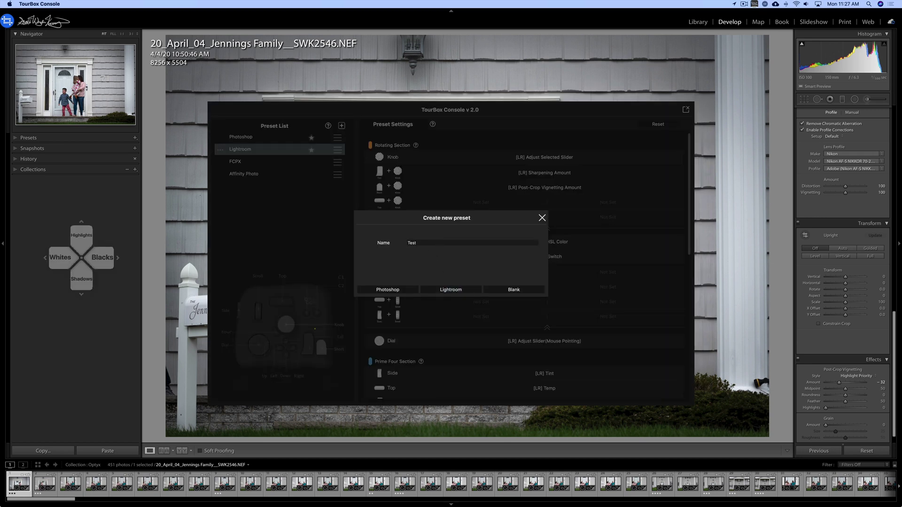
Create the Test preset from the Blank template and glance at its options menu.
{"action": "left_click", "coordinate": [505, 290]}
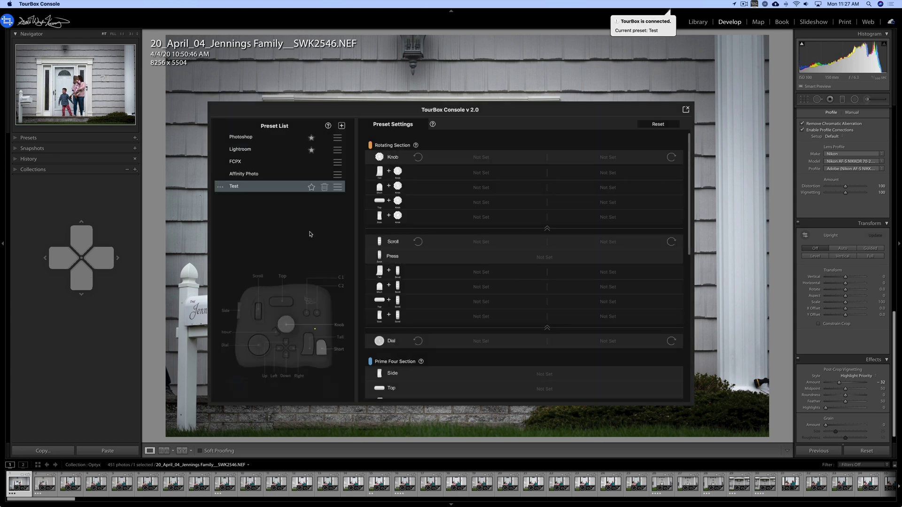
{"action": "left_click", "coordinate": [220, 187]}
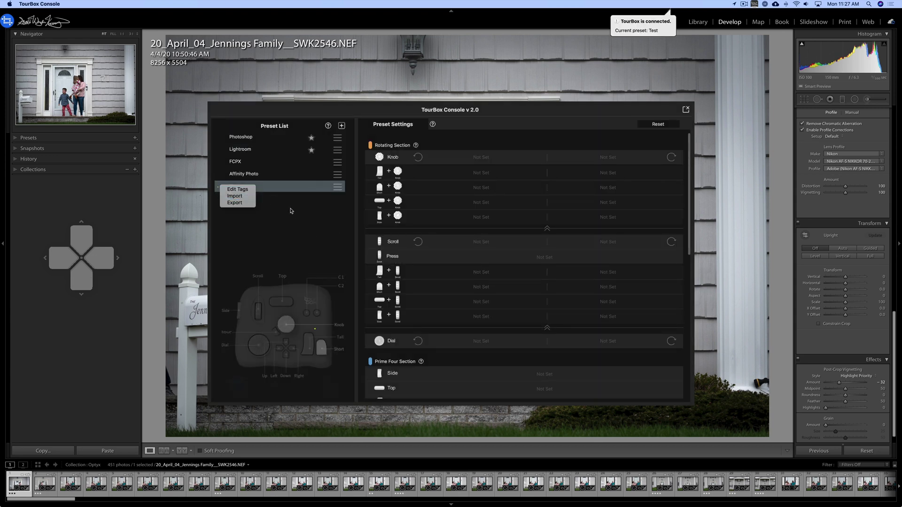
{"action": "left_click", "coordinate": [379, 242]}
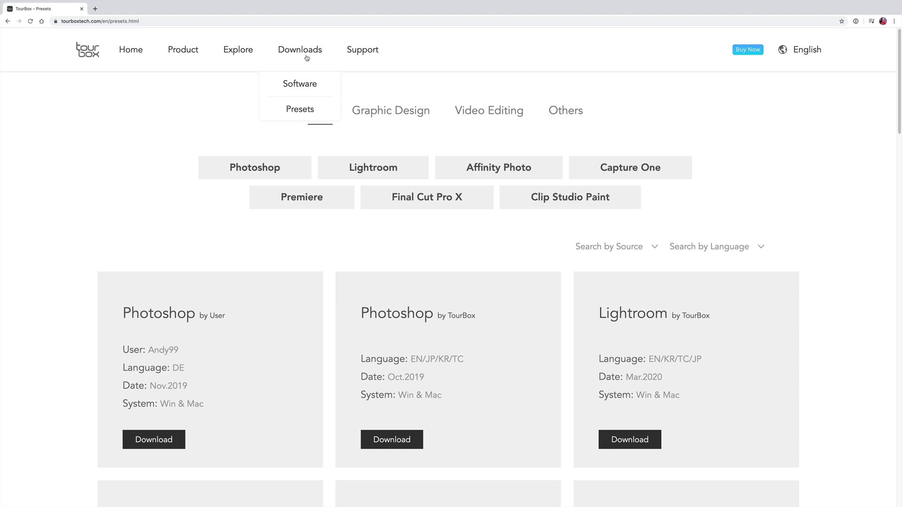
Download the user-shared Lightroom preset from Jan.2020 on the Presets page.
{"action": "left_click_drag", "start_coordinate": [748, 161], "coordinate": [865, 163]}
{"action": "left_click_drag", "start_coordinate": [897, 134], "coordinate": [898, 163]}
{"action": "scroll", "coordinate": [899, 163], "scroll_direction": "down", "scroll_amount": 1}
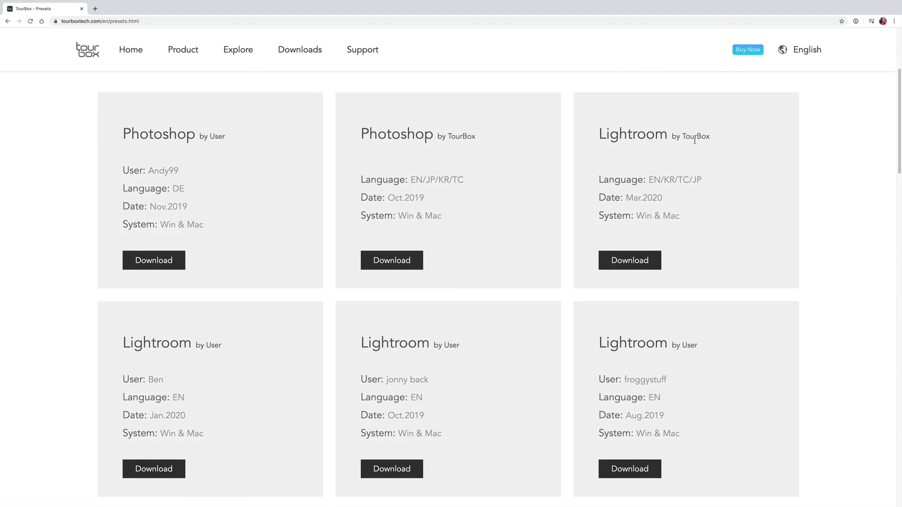
{"action": "scroll", "coordinate": [695, 141], "scroll_direction": "down", "scroll_amount": 4}
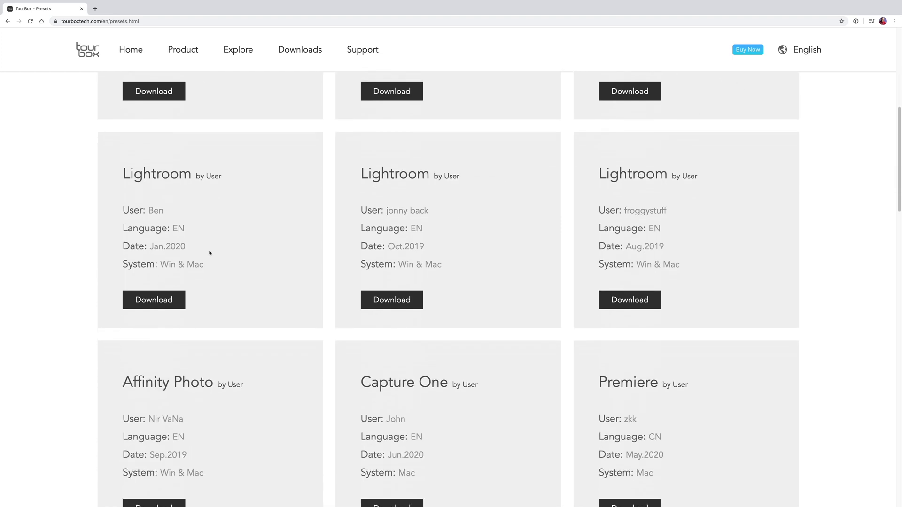
{"action": "scroll", "coordinate": [398, 257], "scroll_direction": "down", "scroll_amount": 1}
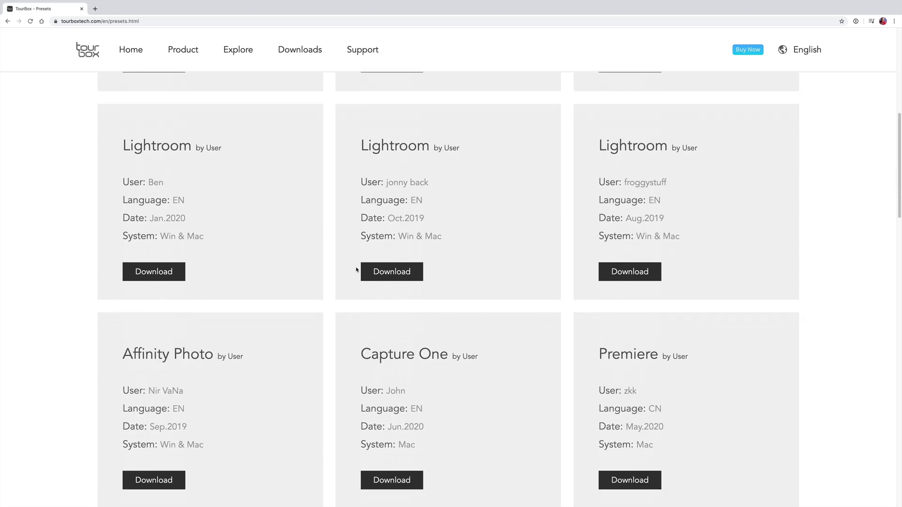
{"action": "left_click", "coordinate": [158, 270]}
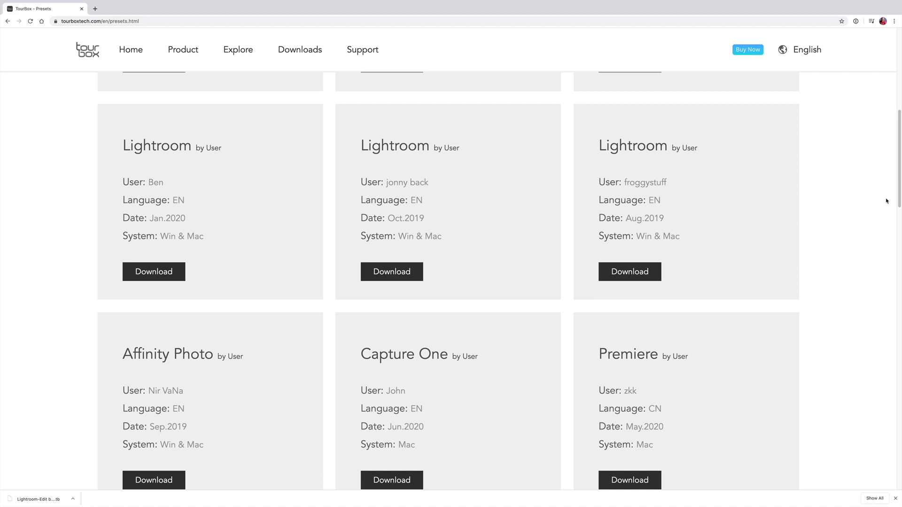
Browse the user-shared Premiere, Final Cut Pro X and Clip Studio Paint presets.
{"action": "left_click_drag", "start_coordinate": [897, 201], "coordinate": [898, 425]}
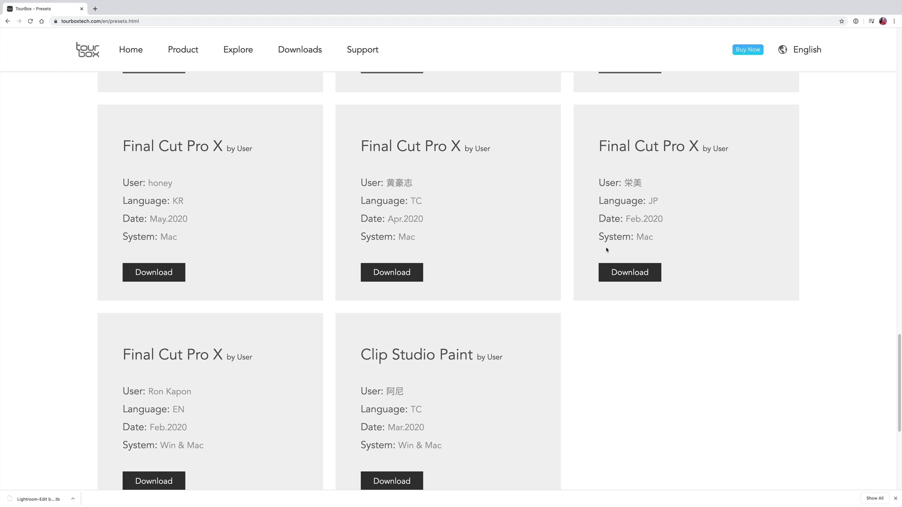
{"action": "scroll", "coordinate": [882, 365], "scroll_direction": "up", "scroll_amount": 5}
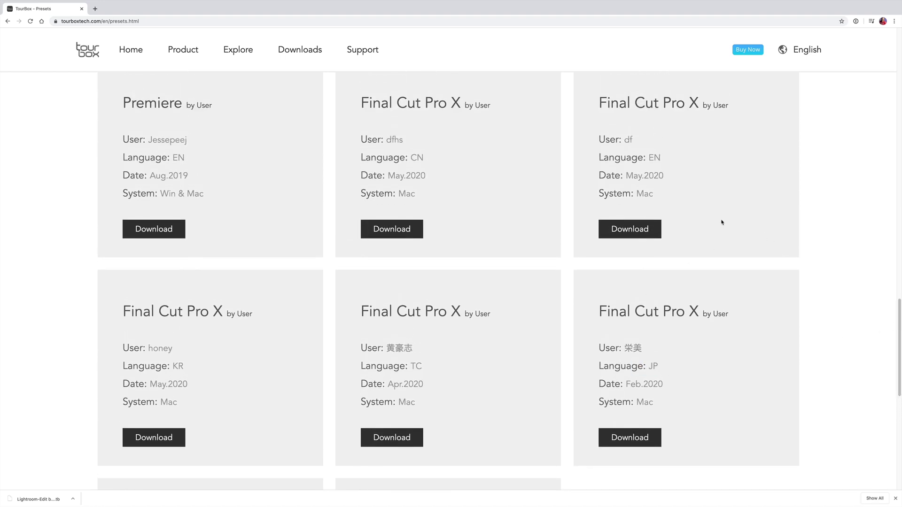
{"action": "left_click_drag", "start_coordinate": [629, 159], "coordinate": [660, 160]}
{"action": "left_click", "coordinate": [610, 159]}
{"action": "scroll", "coordinate": [881, 278], "scroll_direction": "down", "scroll_amount": 10}
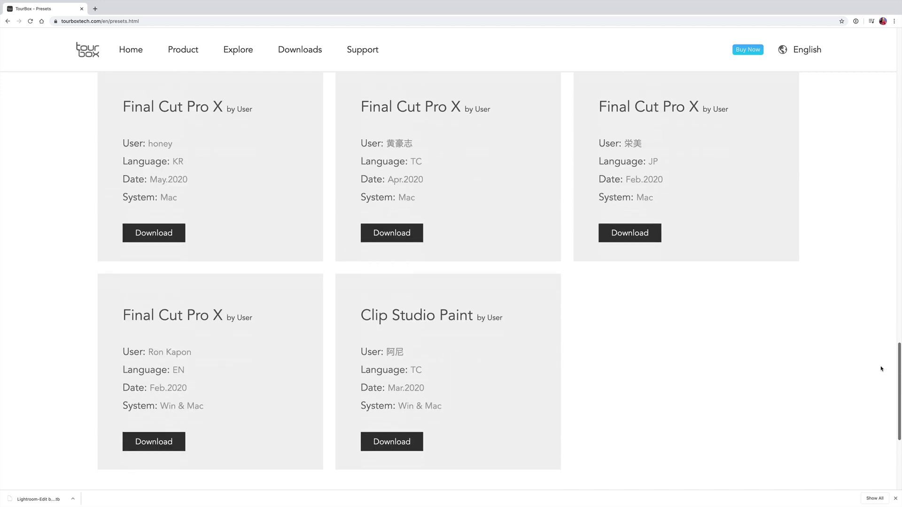
{"action": "left_click_drag", "start_coordinate": [360, 159], "coordinate": [474, 159]}
{"action": "left_click", "coordinate": [500, 210]}
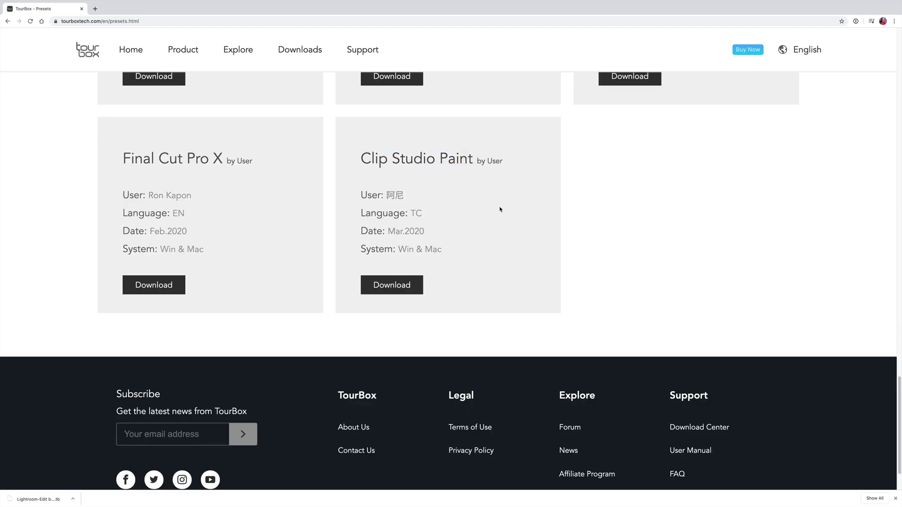